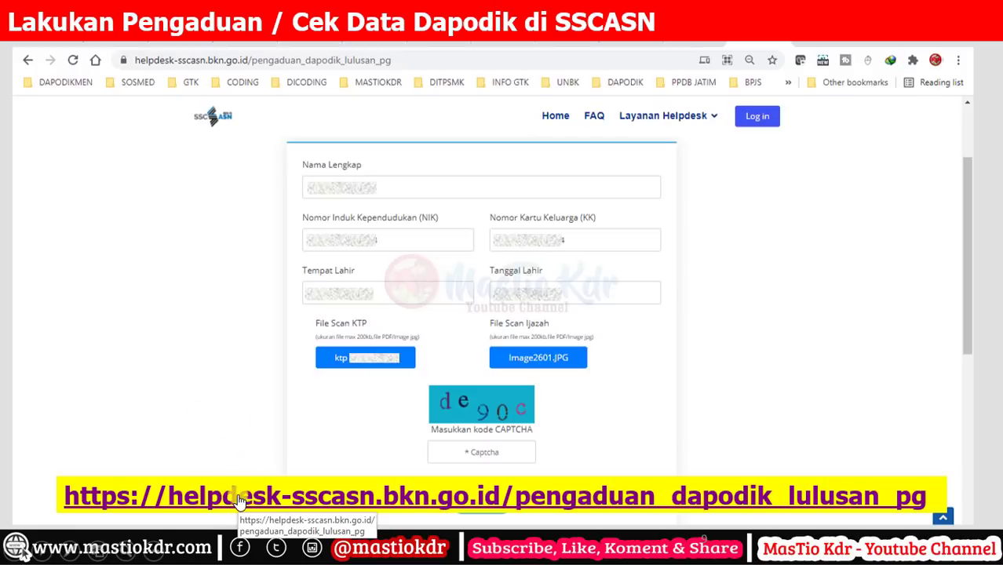
Open the pengaduan_dapodik_lulusan_pg link from the slide and review the fields of the Pengecekan Dapodik form.
click(240, 500)
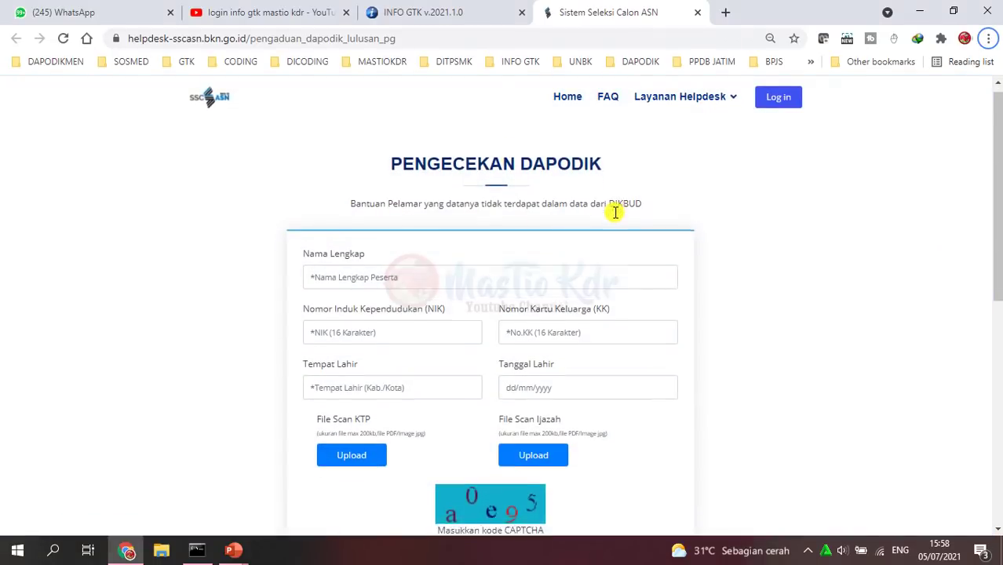
drag(395, 173, 616, 165)
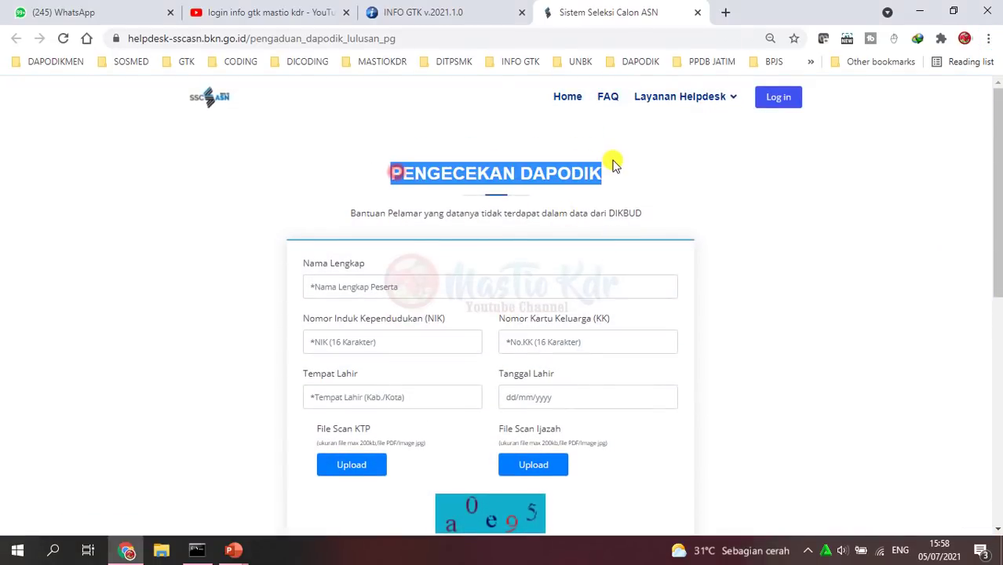
scroll(359, 261, down, 1)
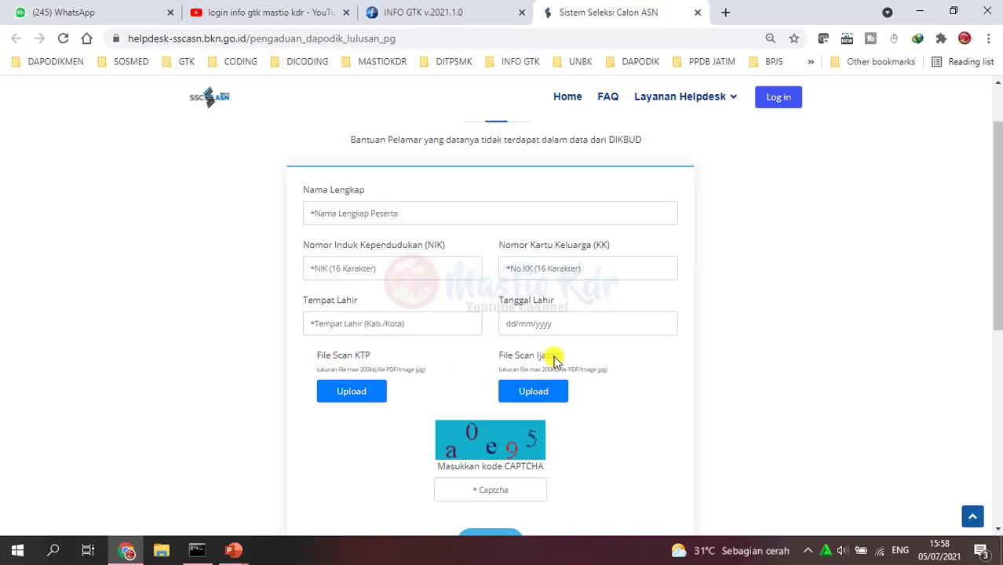
scroll(550, 365, down, 1)
scroll(551, 365, up, 1)
scroll(581, 283, up, 1)
scroll(578, 264, up, 1)
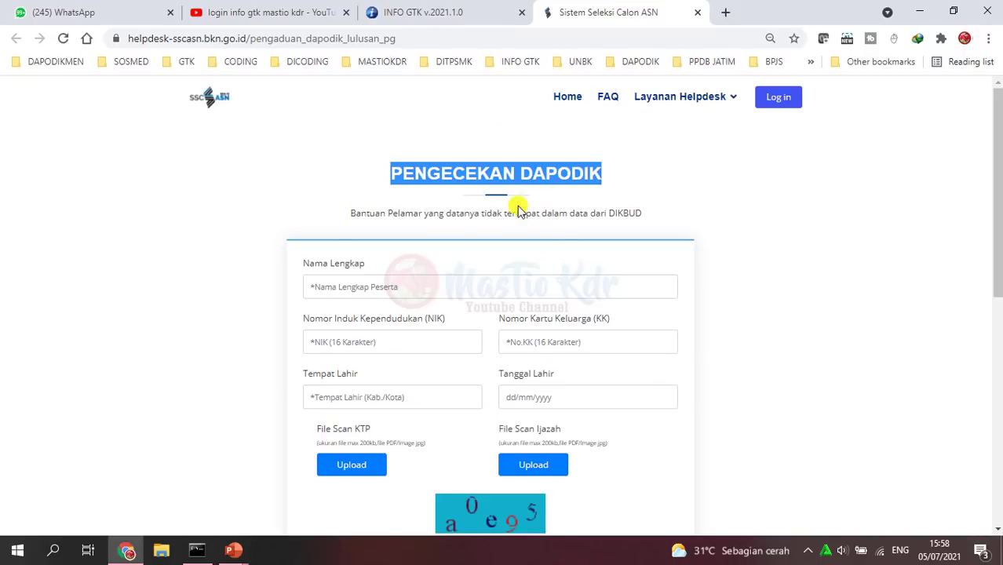
scroll(522, 206, down, 3)
scroll(518, 189, up, 1)
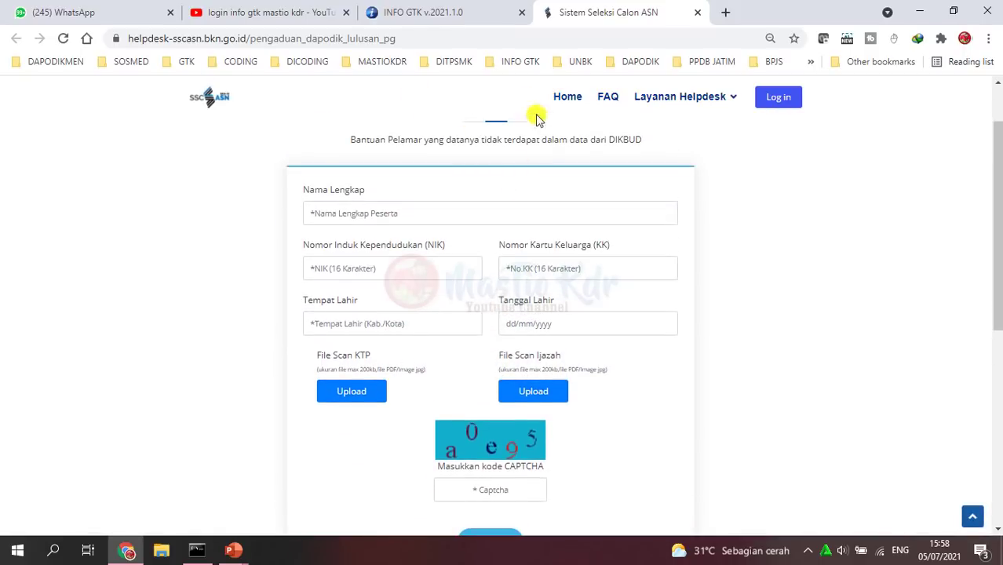
Go to the SSCASN portal at sscasn.bkn.go.id and open its Helpdesk page.
click(567, 102)
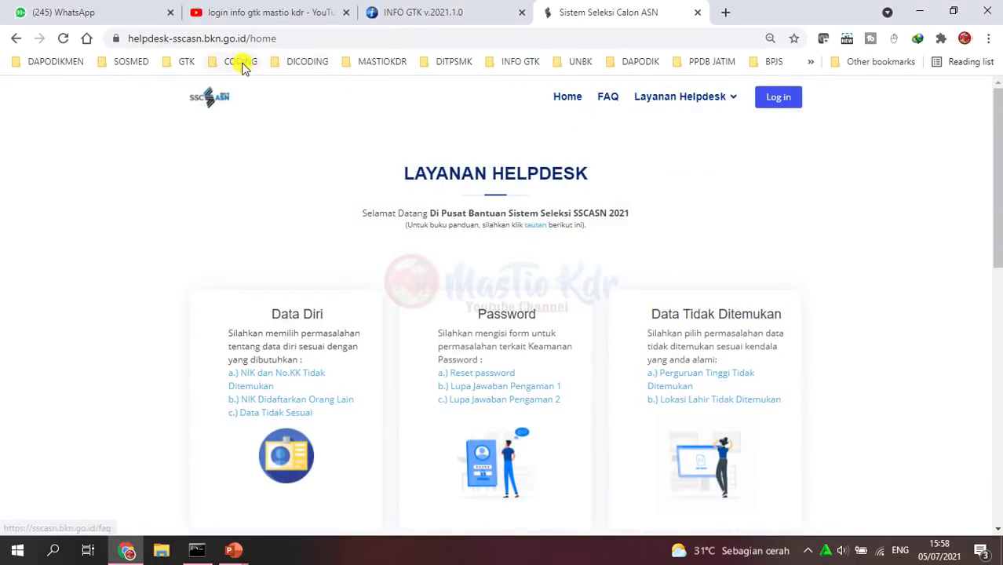
click(301, 39)
text(ss)
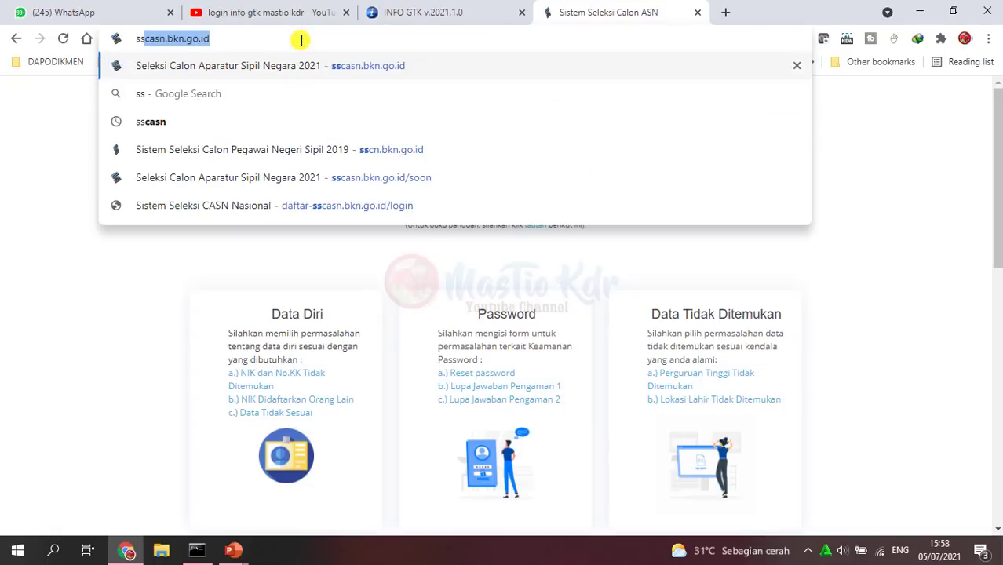
key(Return)
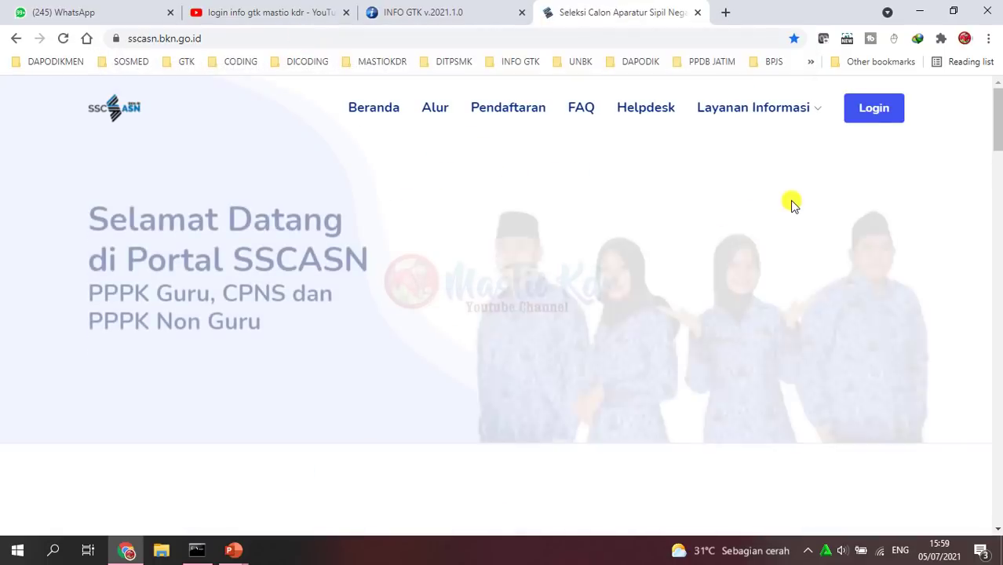
click(643, 110)
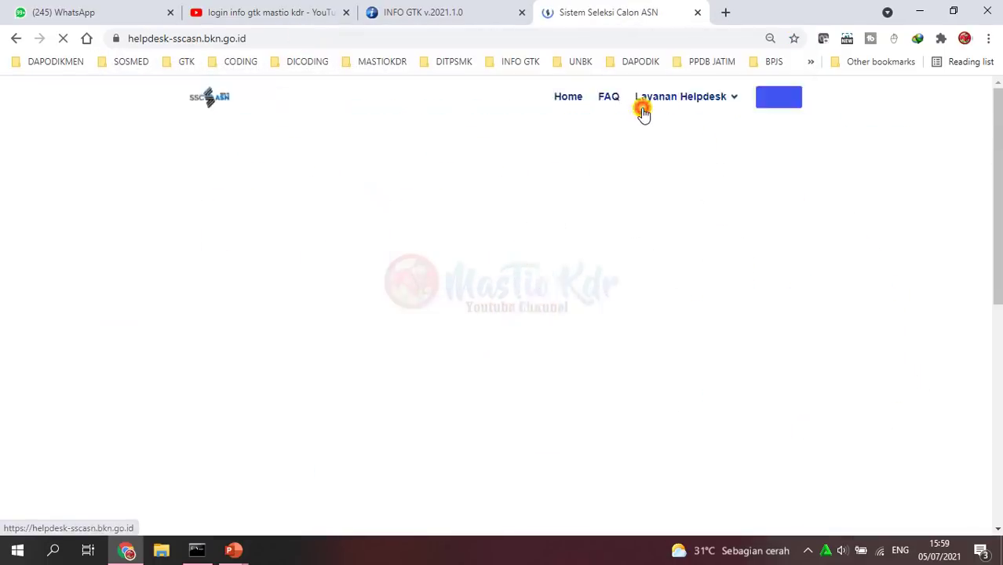
Open the pengecekan dapodik form for PPPK Guru applicants from the Pengecekan Data PPPK section.
scroll(510, 246, down, 5)
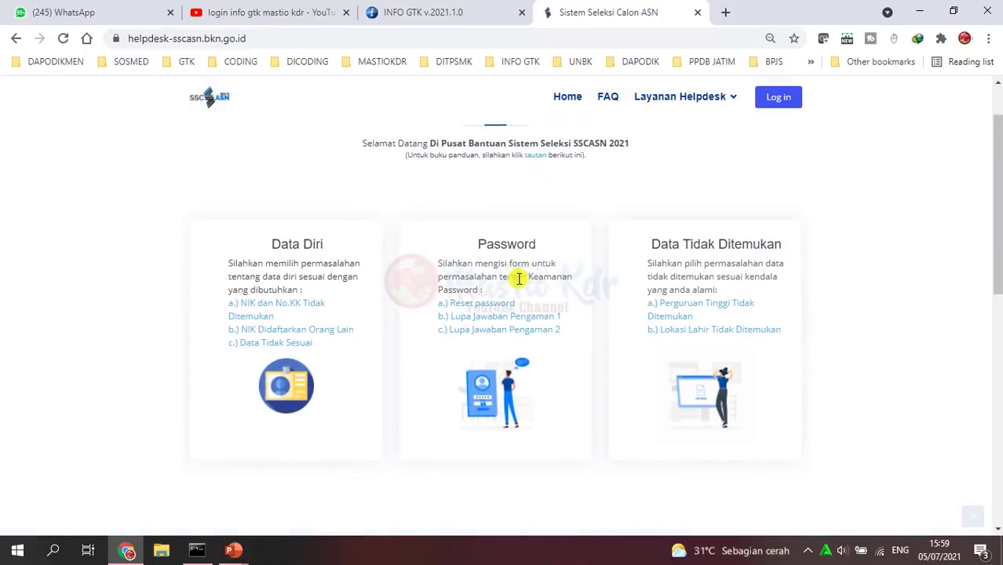
scroll(471, 235, down, 2)
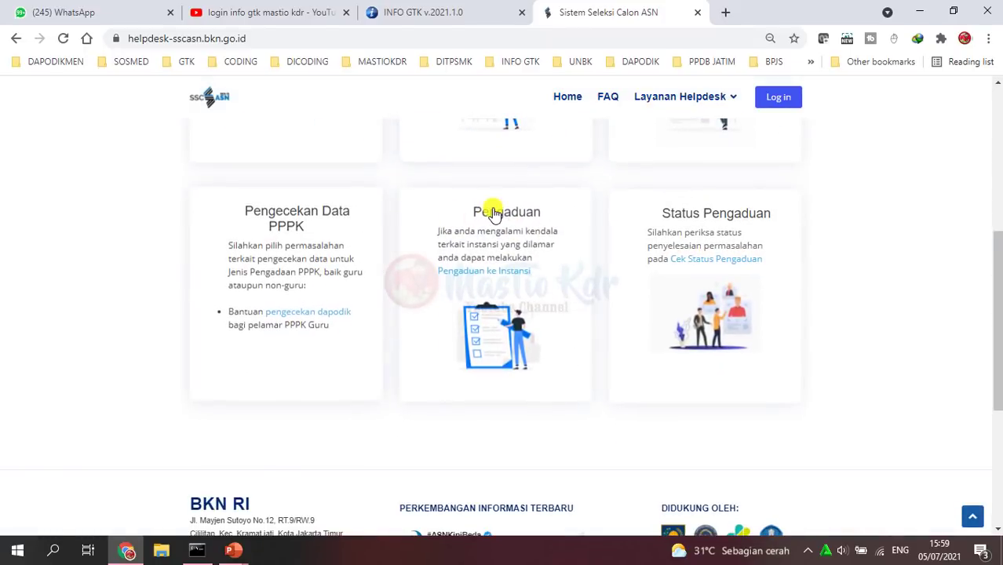
scroll(460, 270, up, 1)
scroll(461, 275, up, 1)
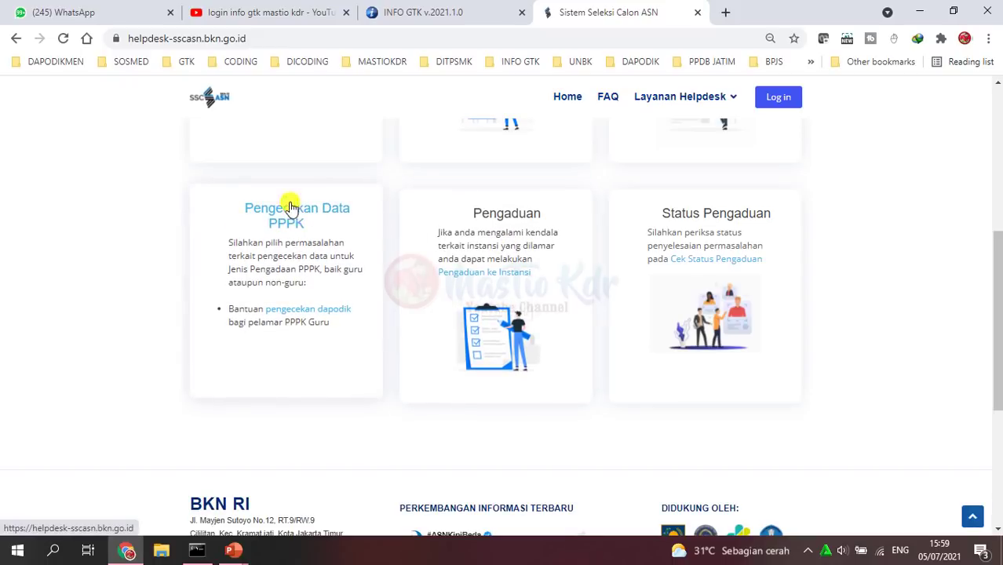
key(ctrl+plus)
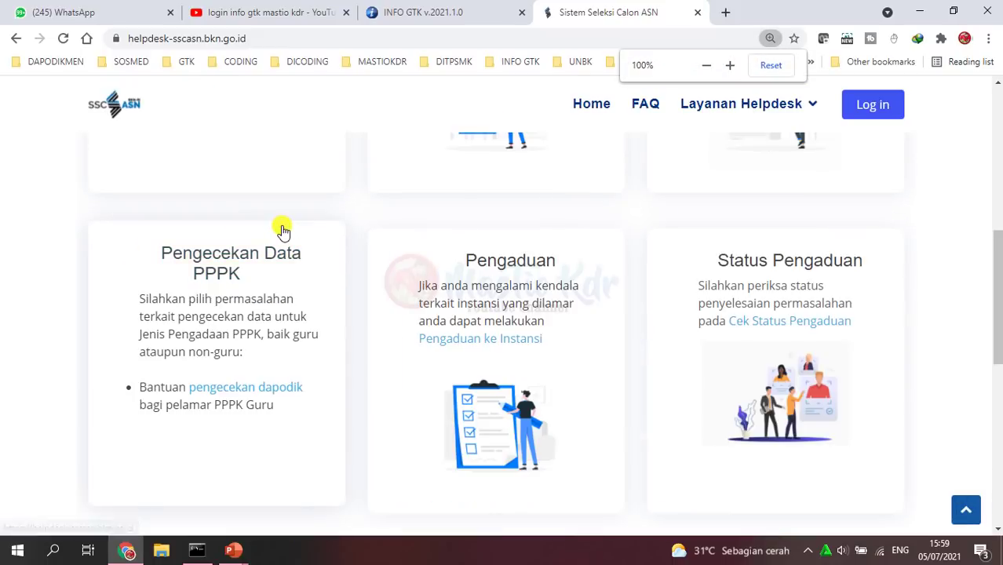
scroll(220, 287, down, 1)
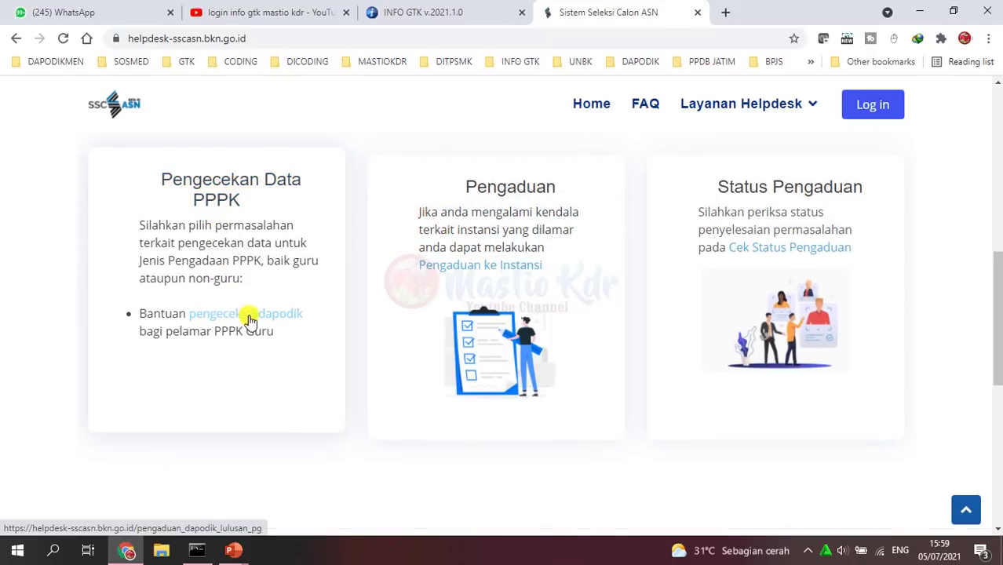
scroll(286, 312, up, 1)
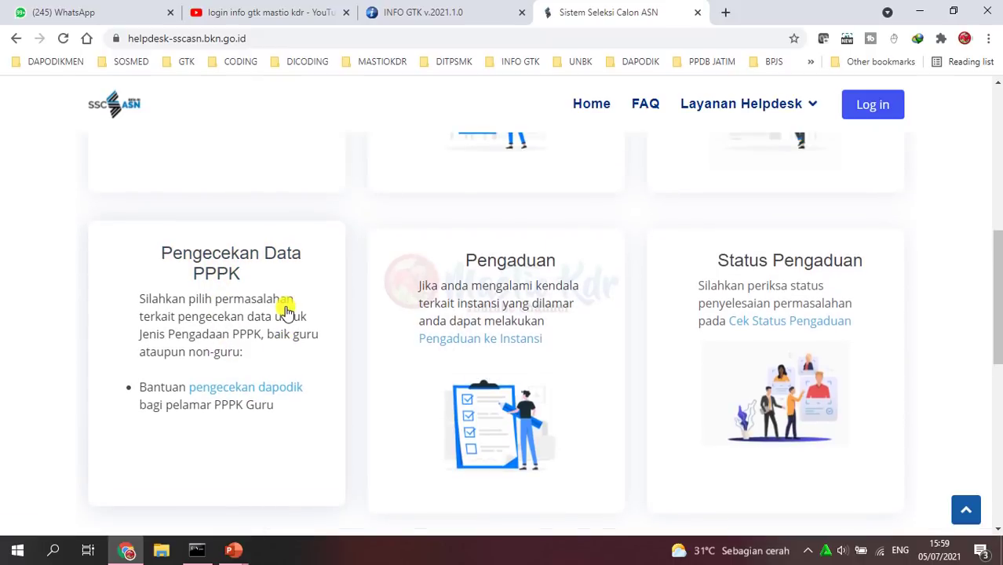
key(ctrl+minus)
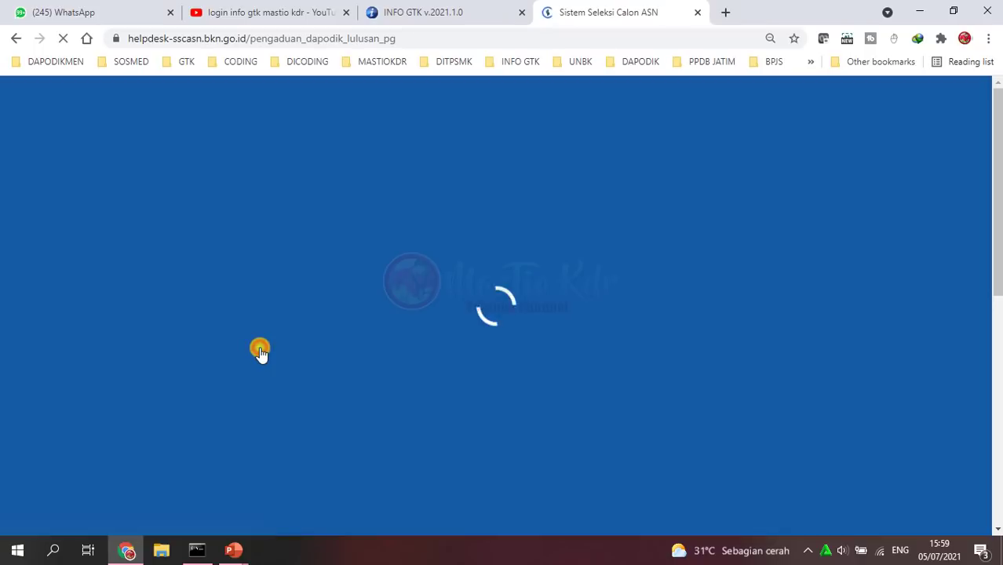
scroll(577, 297, down, 1)
scroll(577, 297, up, 1)
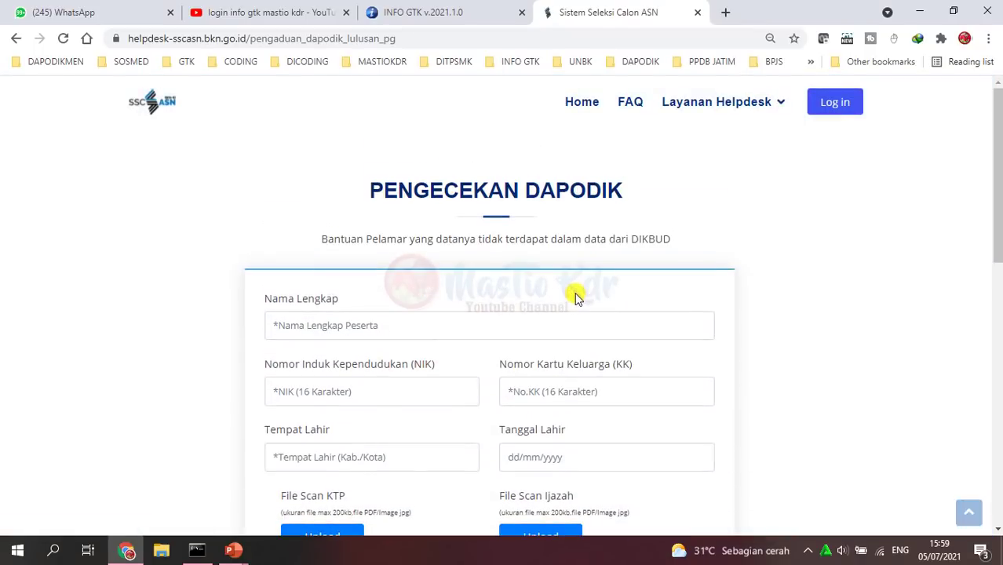
drag(430, 190, 599, 190)
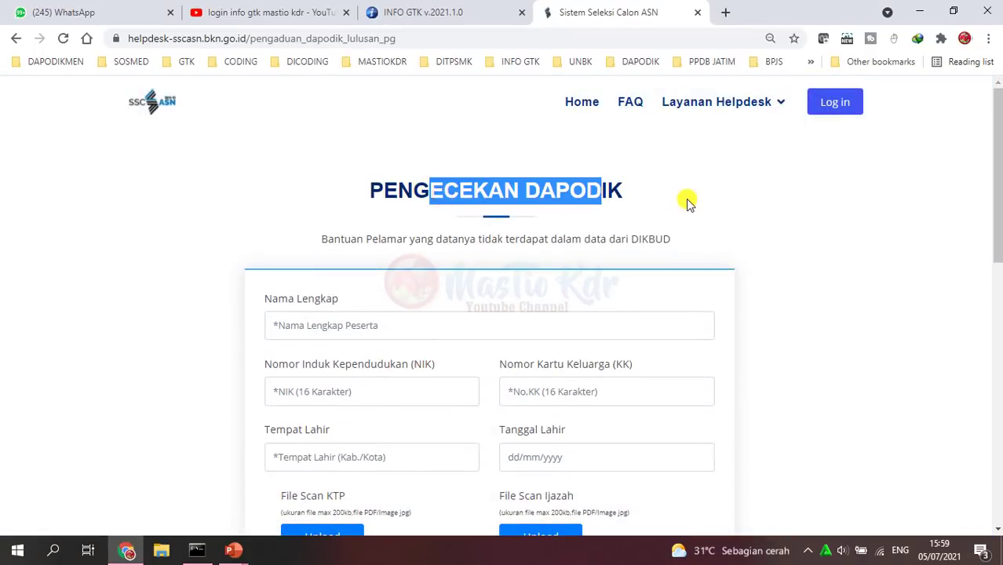
click(816, 368)
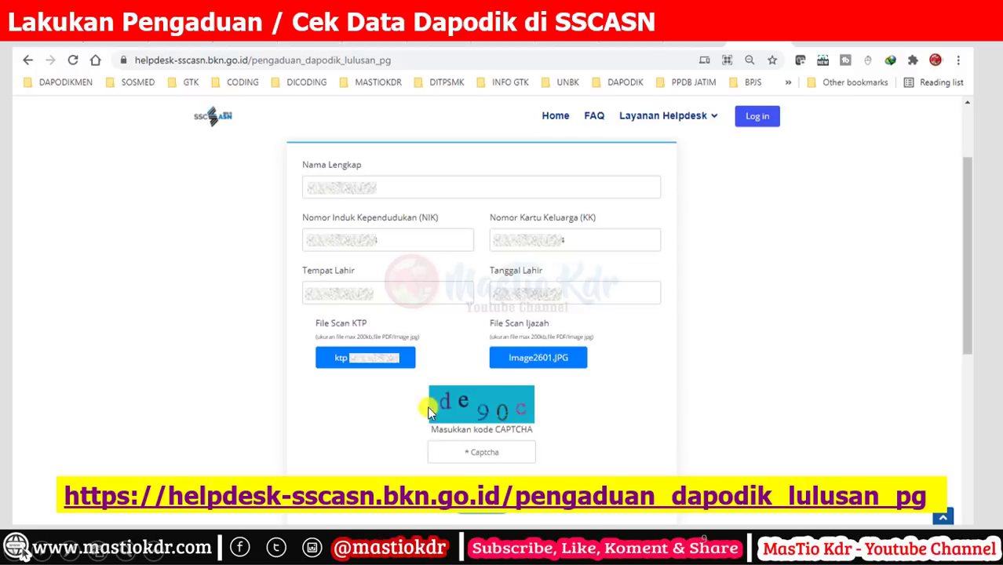
Advance the slideshow to the slide on checking reports by ticket number and open its cek_status_tiket page.
click(601, 394)
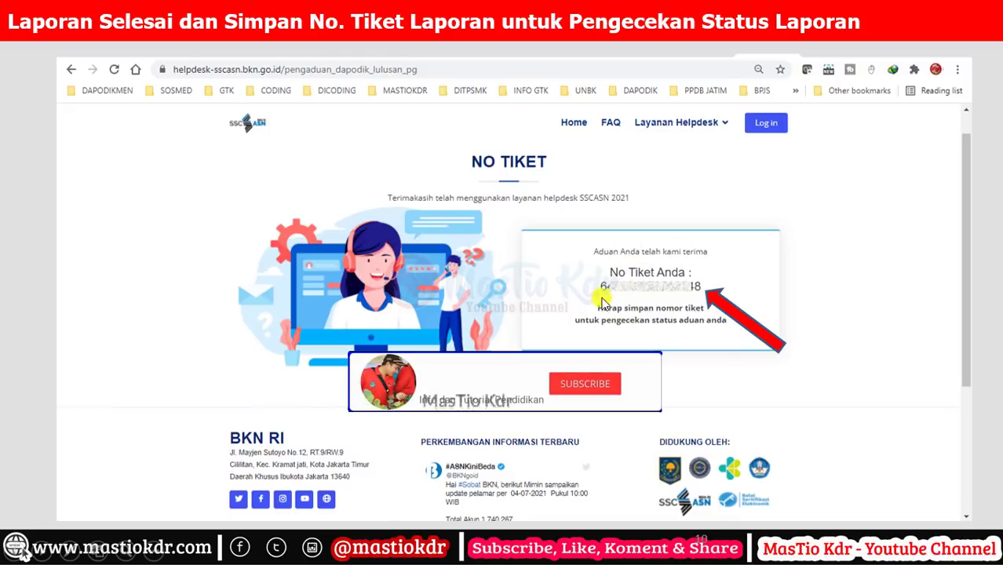
click(627, 343)
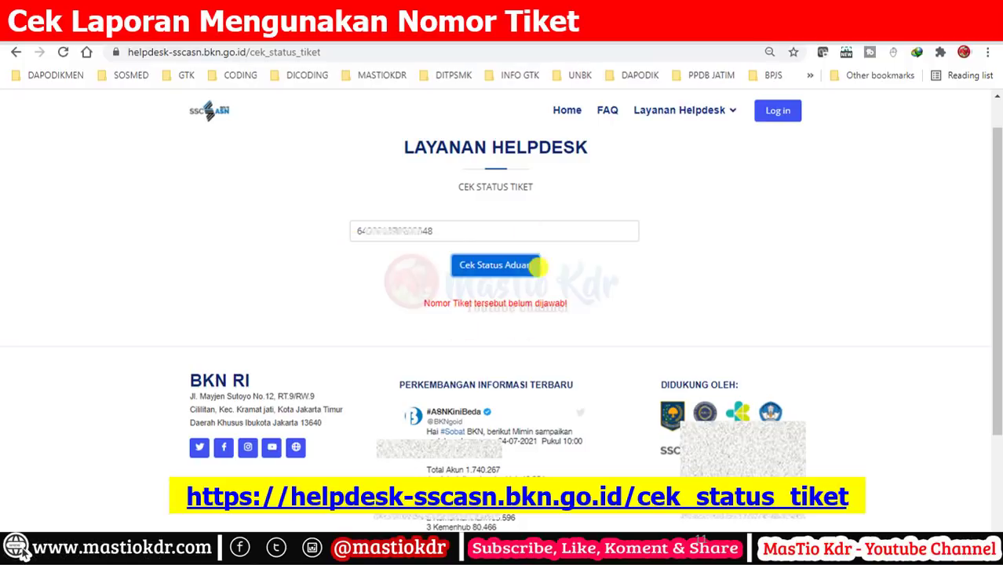
click(421, 496)
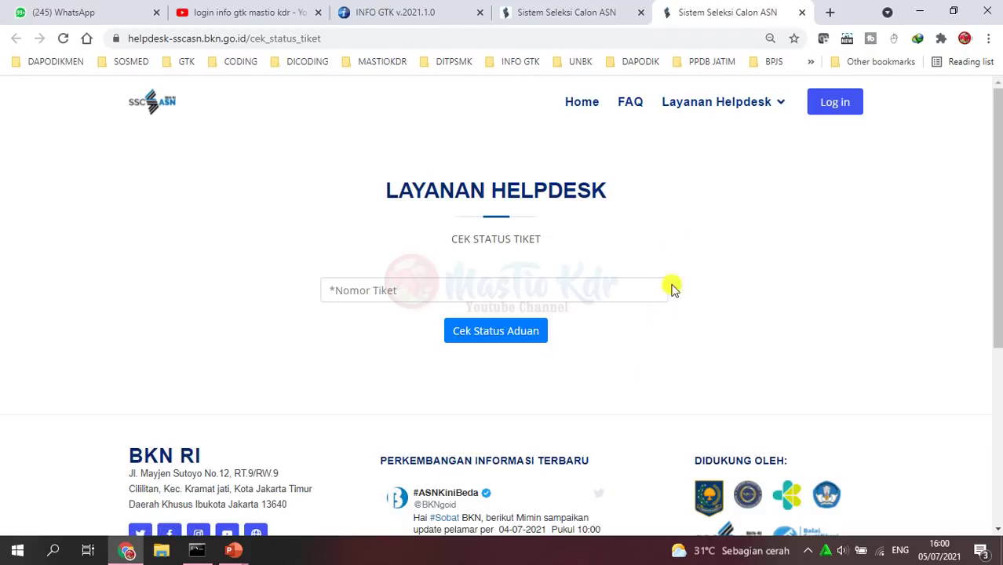
mouse_move(729, 122)
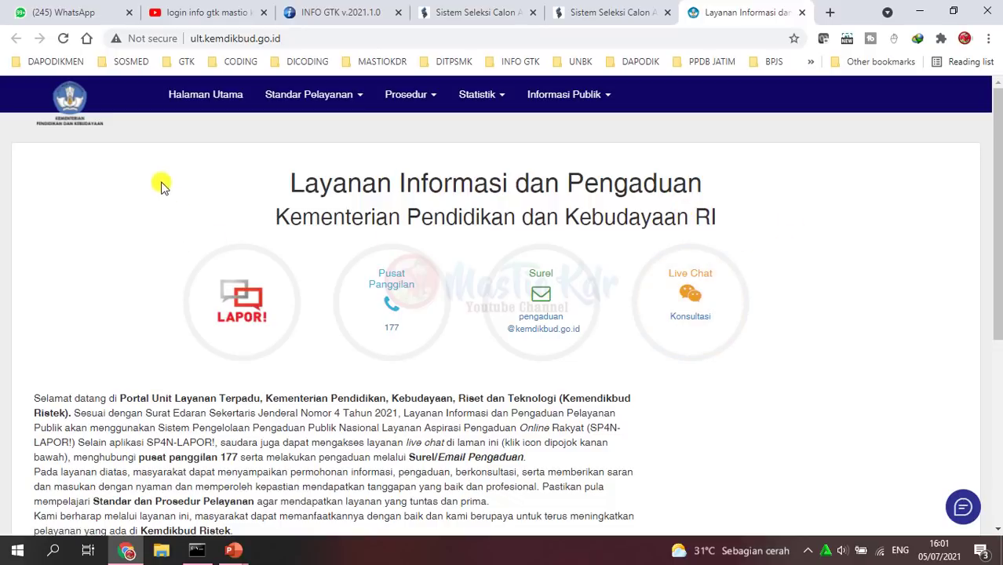
Examine the Standar Pelayanan options and the Layanan Informasi dan Pengaduan heading on the ult.kemdikbud.go.id page.
click(270, 91)
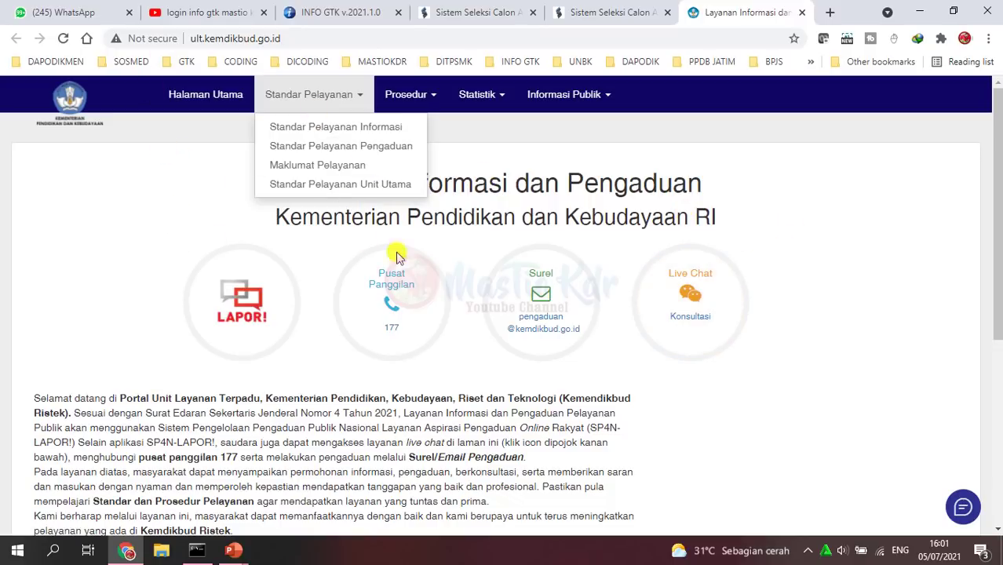
click(534, 177)
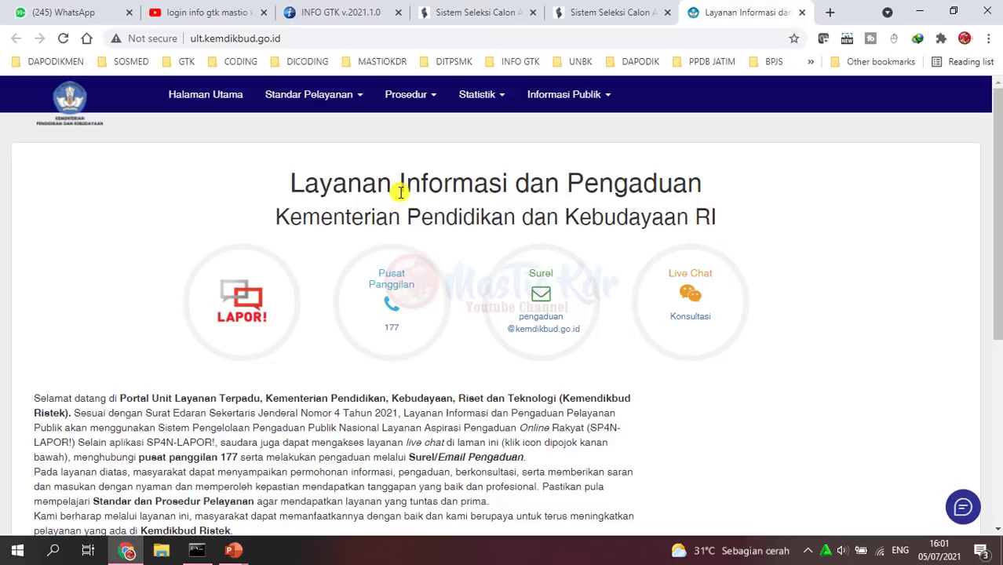
drag(291, 177, 712, 191)
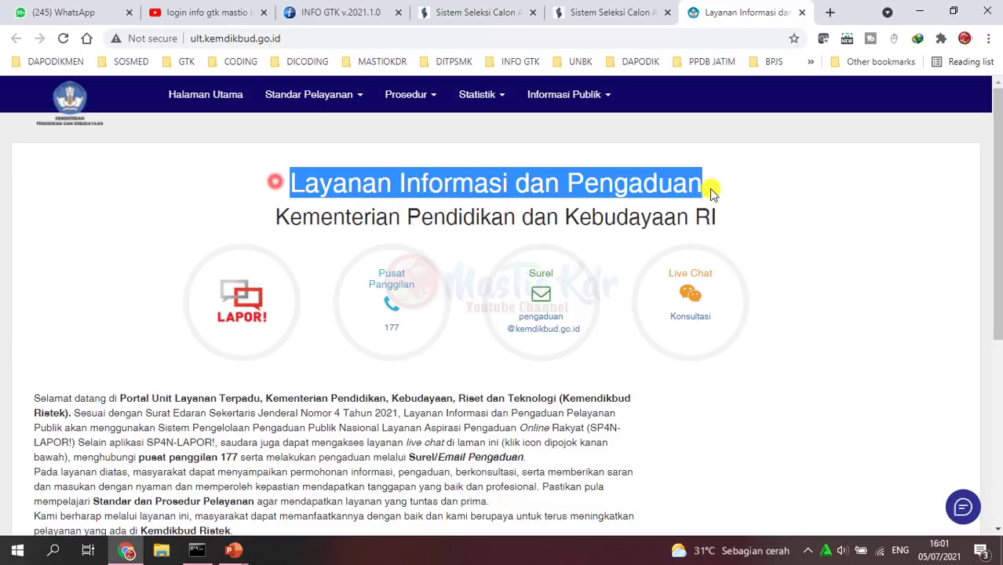
click(716, 193)
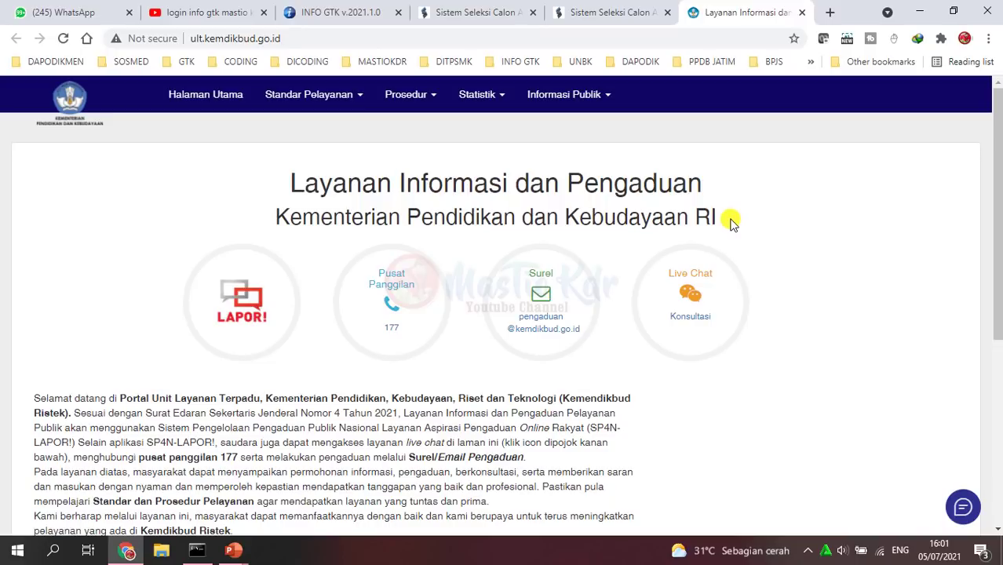
scroll(730, 224, down, 1)
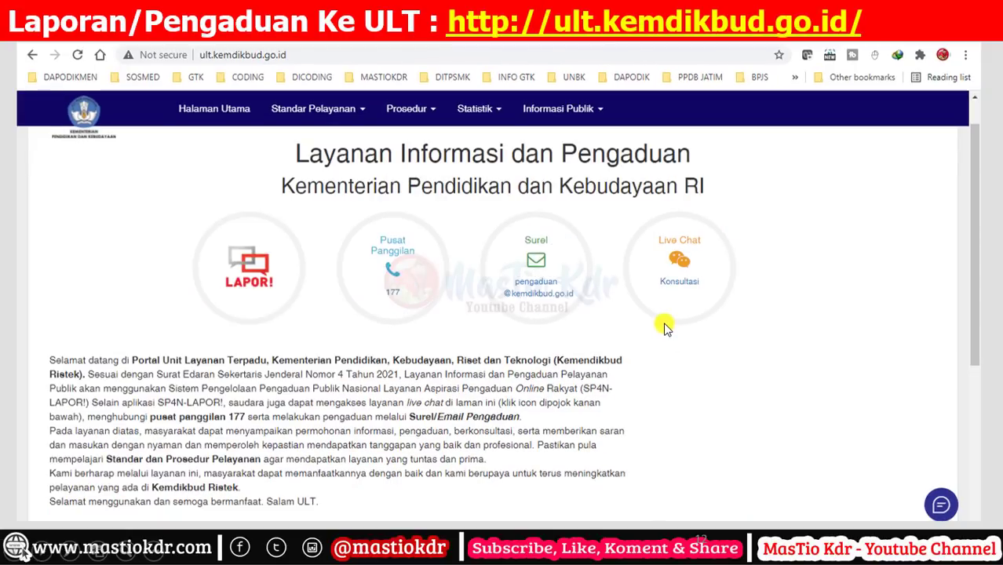